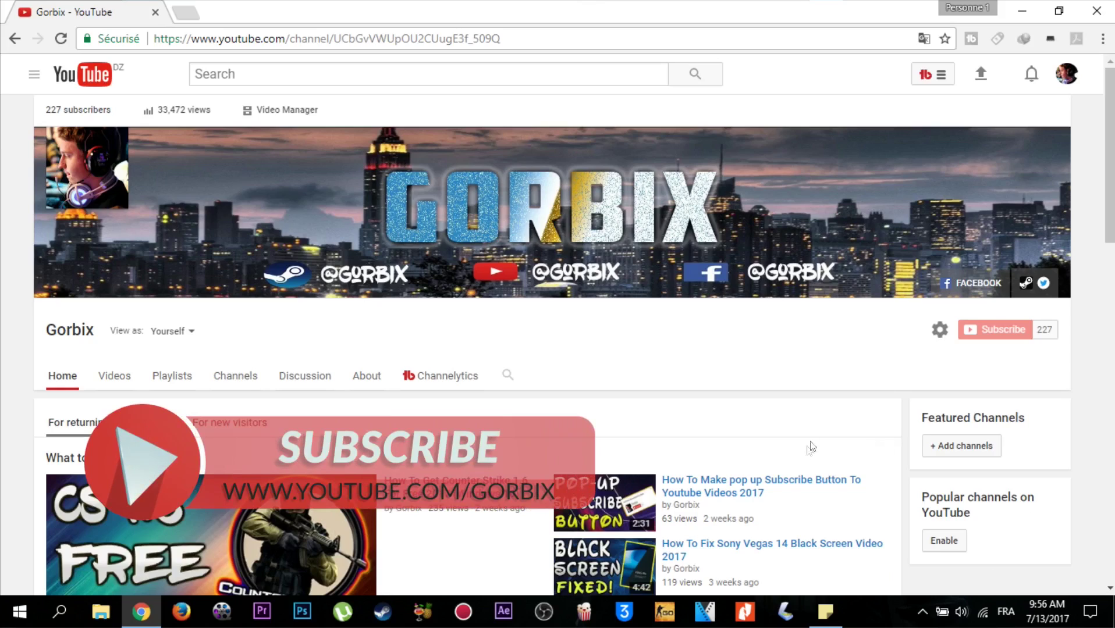
pyautogui.scroll(-2, 810, 447)
pyautogui.scroll(2, 810, 442)
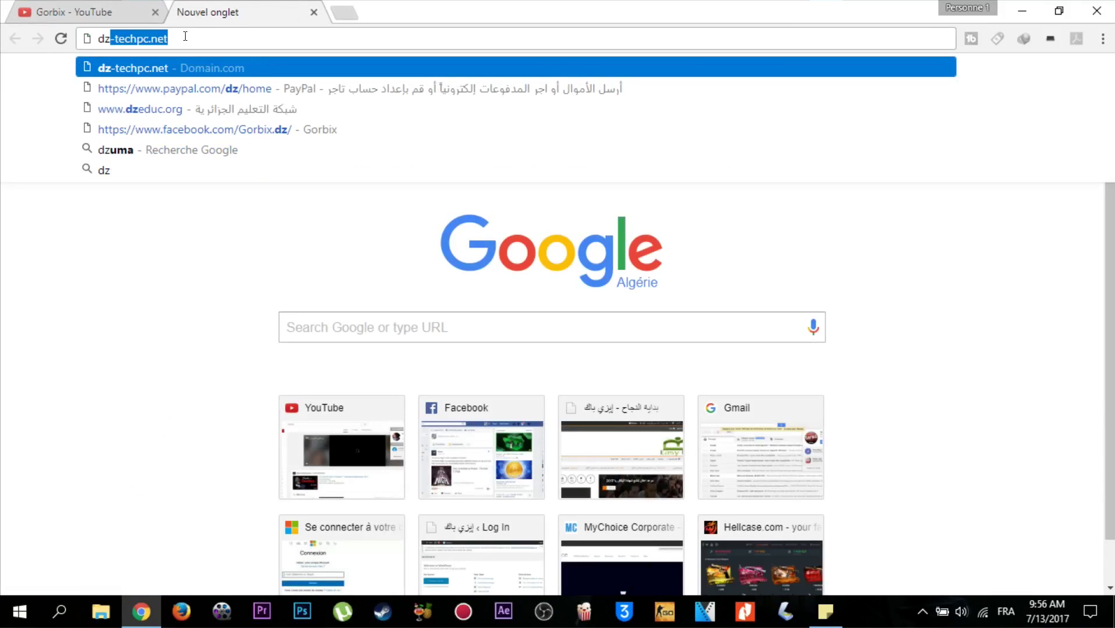
# - Load dz-techpc.net and start the 'DownloadNitro.Pro + Serial' zip download through IDM
pyautogui.press('Right')
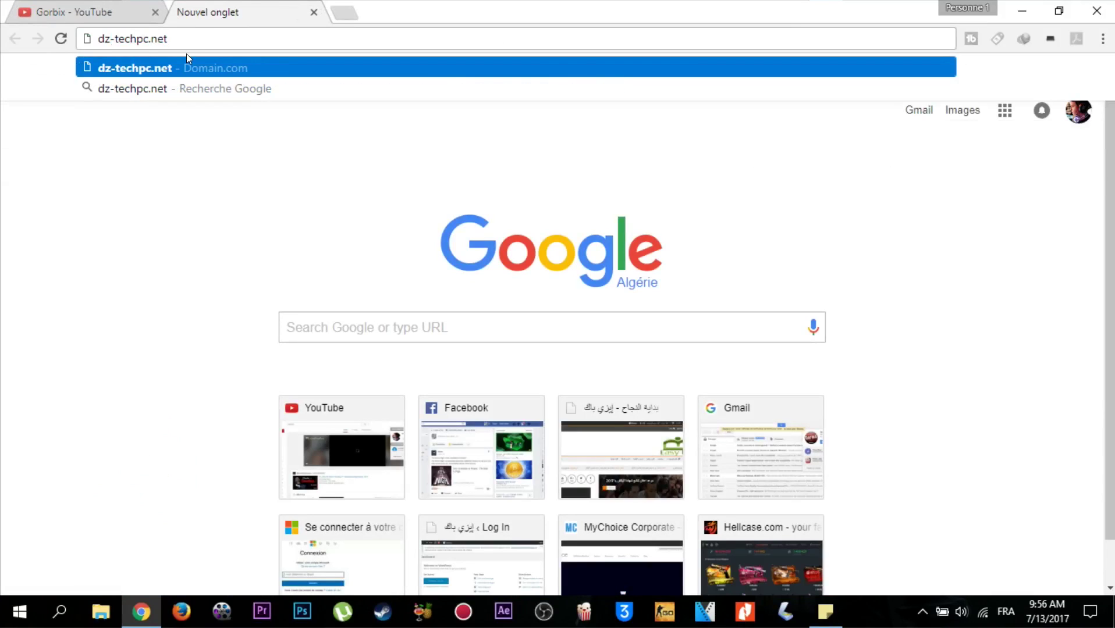
pyautogui.press('Return')
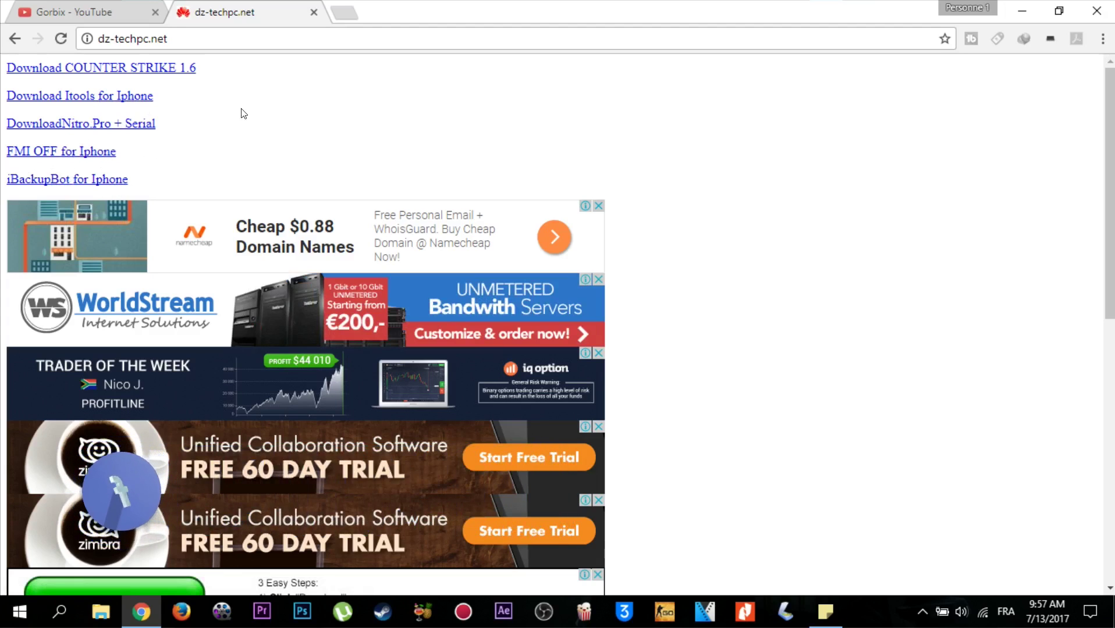
pyautogui.moveTo(56, 81); pyautogui.dragTo(111, 122)
pyautogui.click(291, 137)
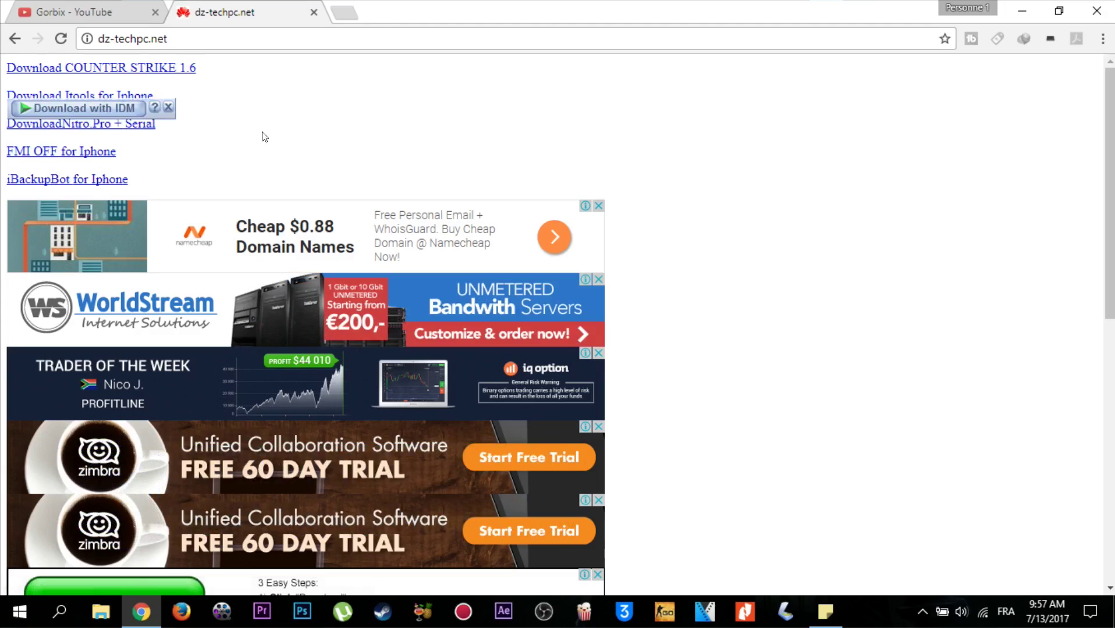
pyautogui.click(168, 107)
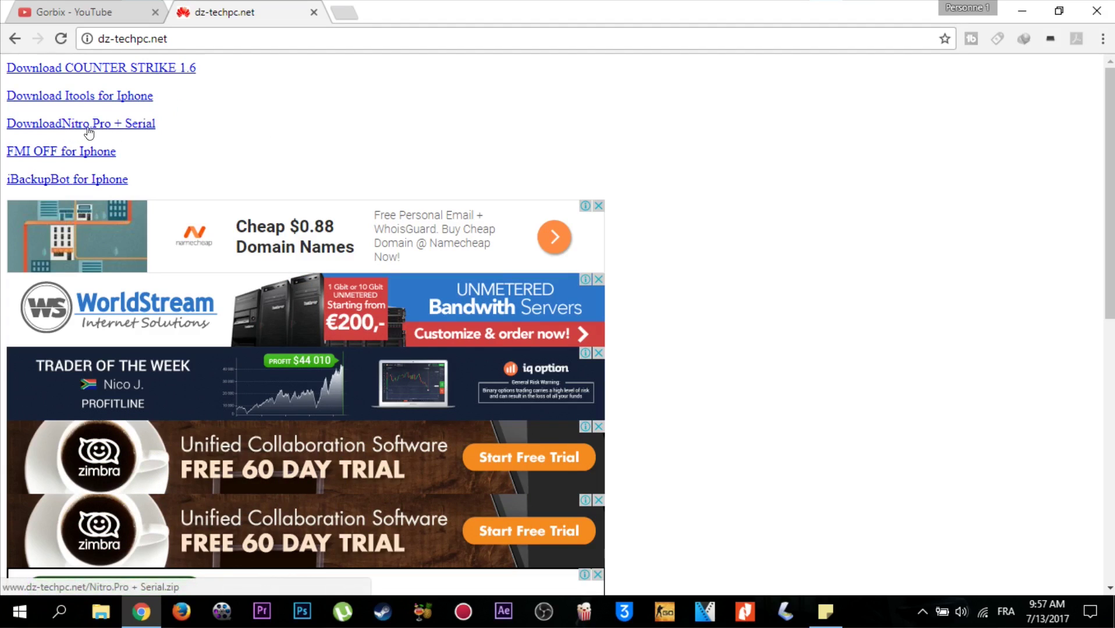
pyautogui.click(111, 125)
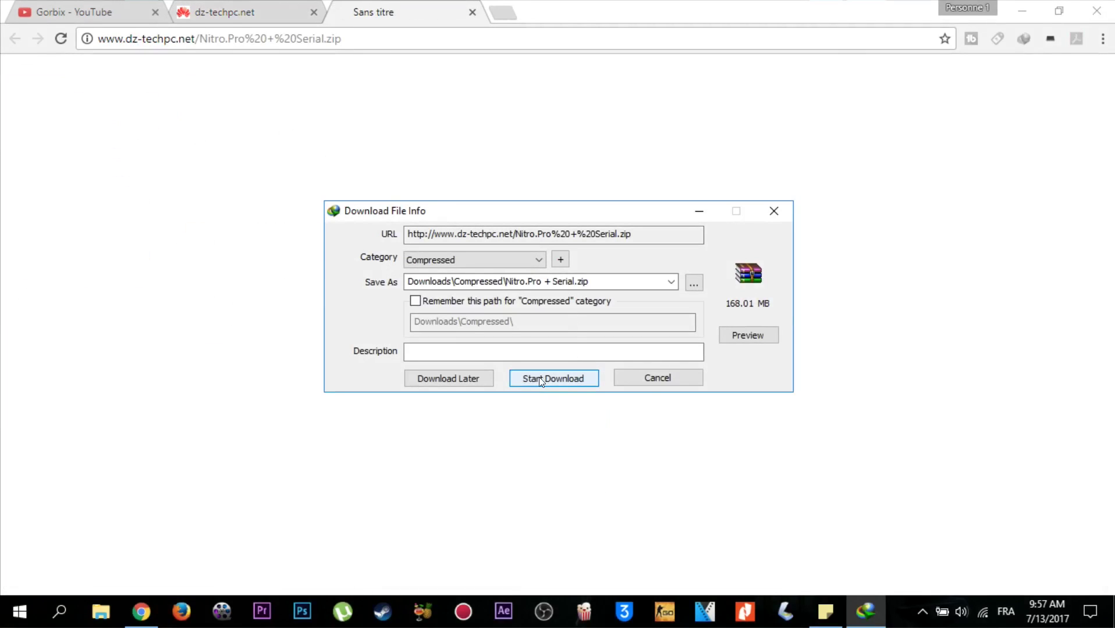
pyautogui.click(539, 377)
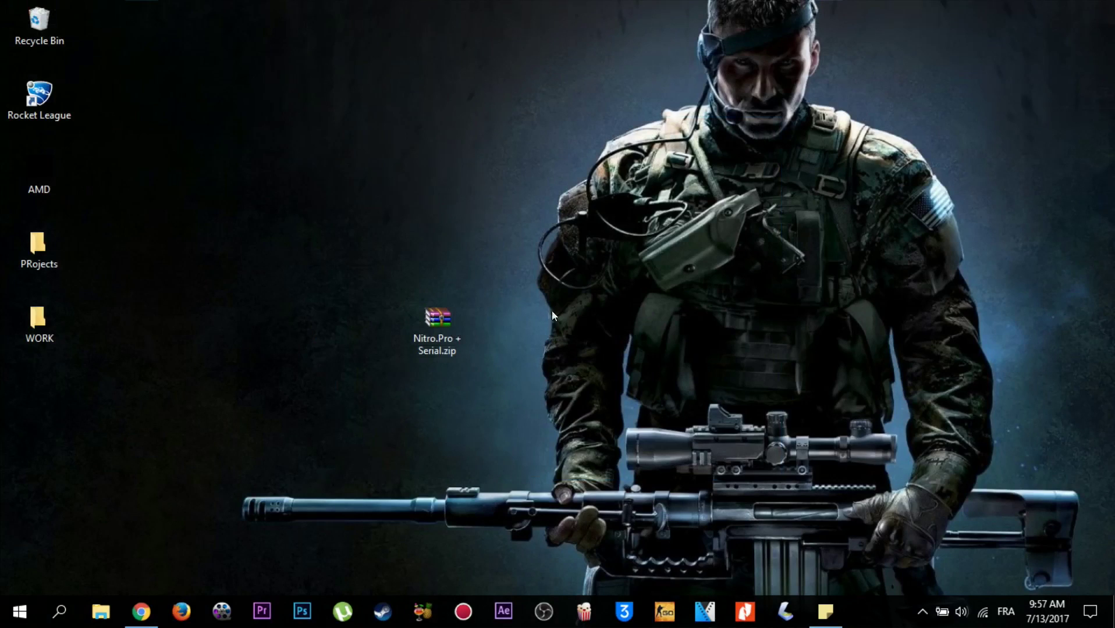
# - Extract Nitro.Pro + Serial.zip into a Nitro.Pro + Serial folder and place it beside the zip
pyautogui.moveTo(531, 286); pyautogui.dragTo(441, 363)
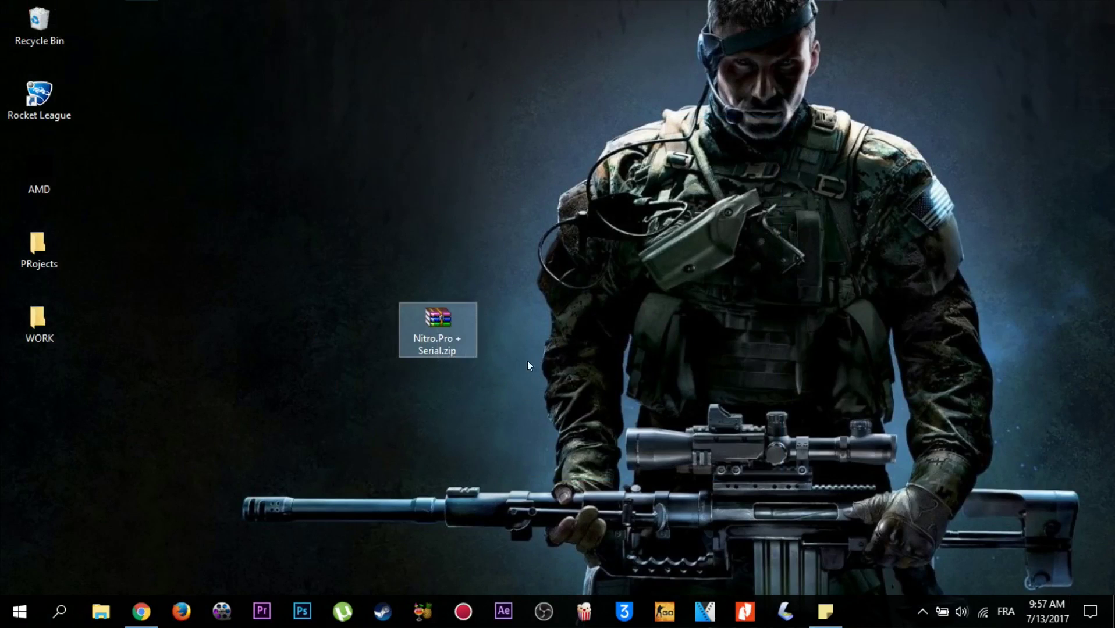
pyautogui.rightClick(429, 322)
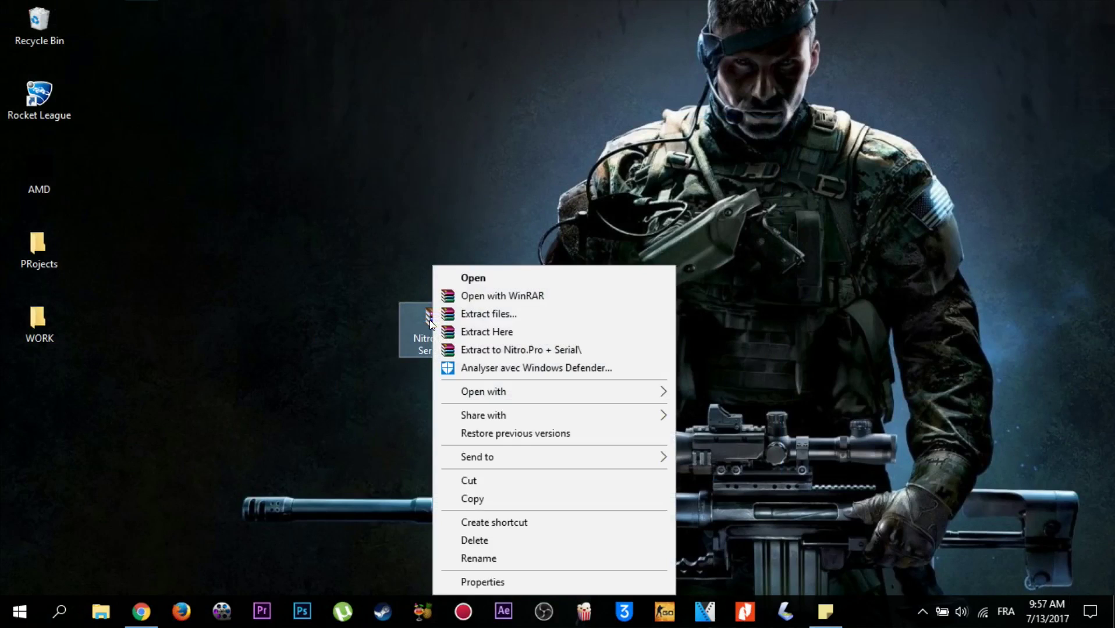
pyautogui.click(480, 353)
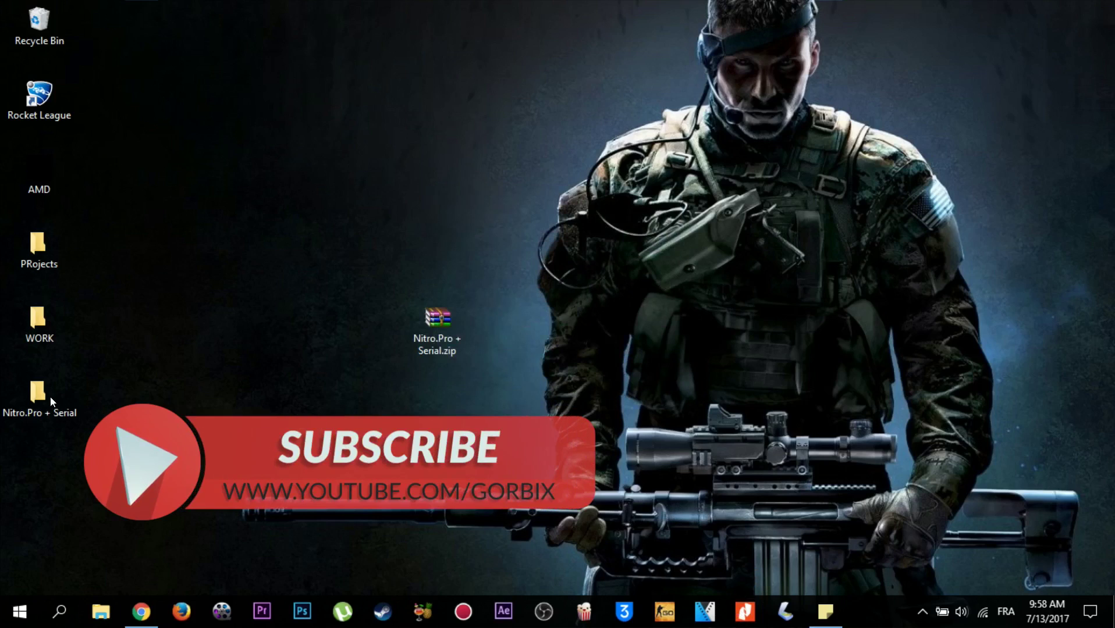
pyautogui.moveTo(50, 397); pyautogui.dragTo(607, 322)
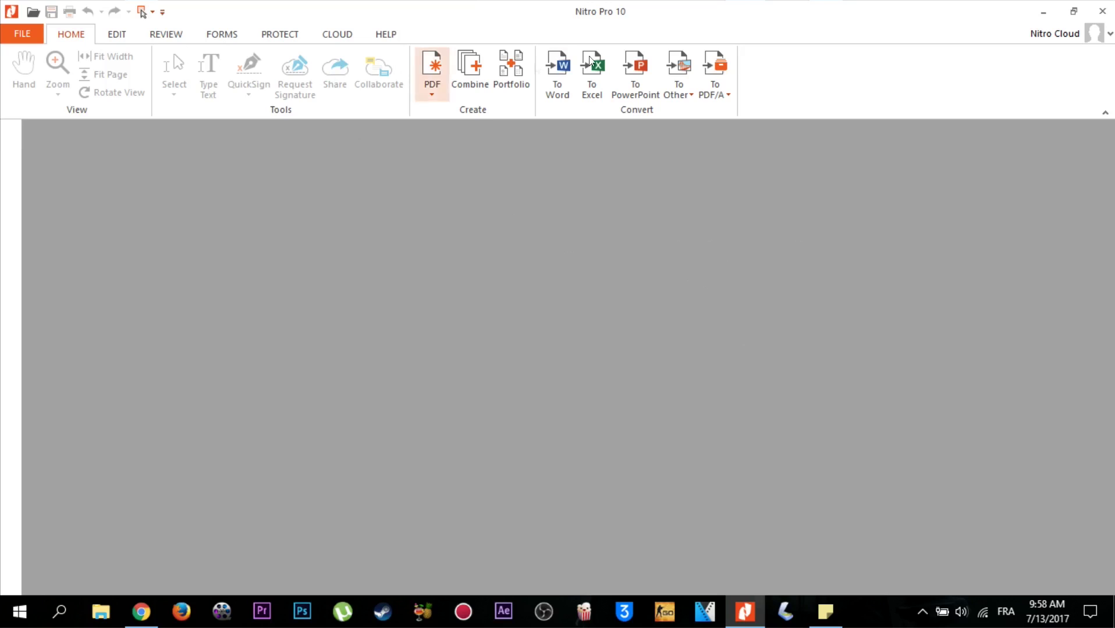
# - Close the empty Nitro Pro 10 window
pyautogui.click(1103, 11)
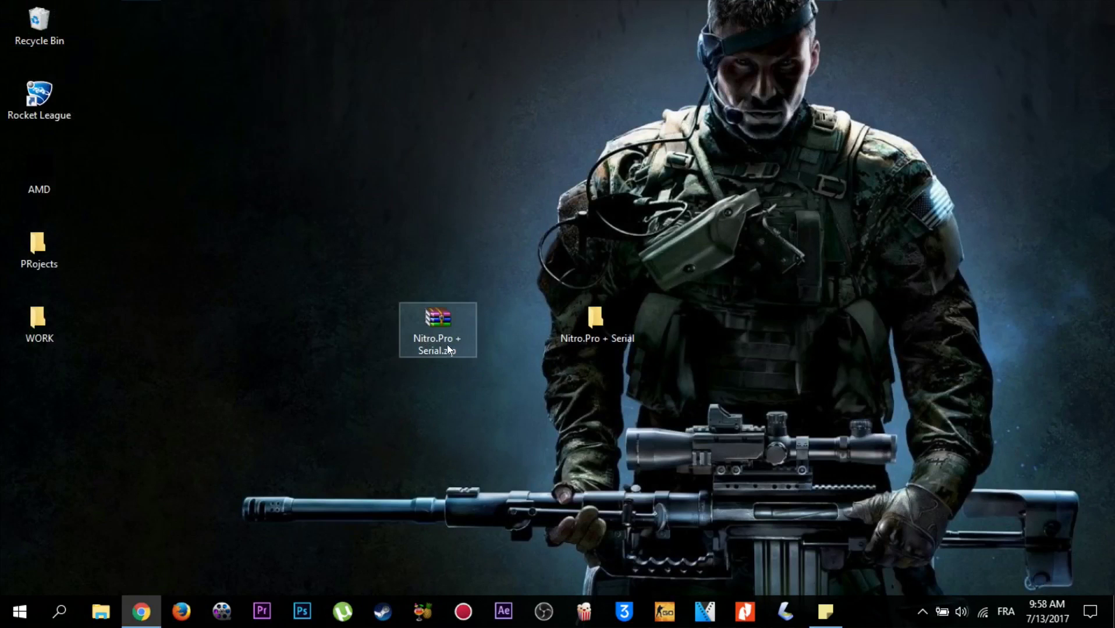
# - Start nitro_pro10_x64.exe from the extracted subfolder, cancel its setup, and open serial.txt
pyautogui.doubleClick(600, 332)
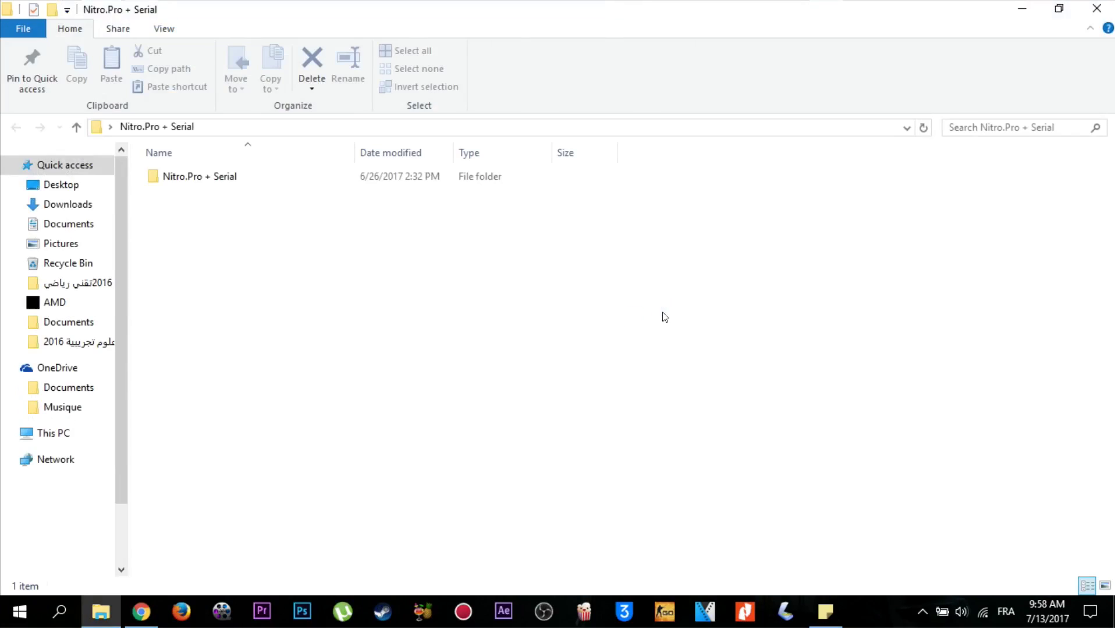
pyautogui.doubleClick(226, 186)
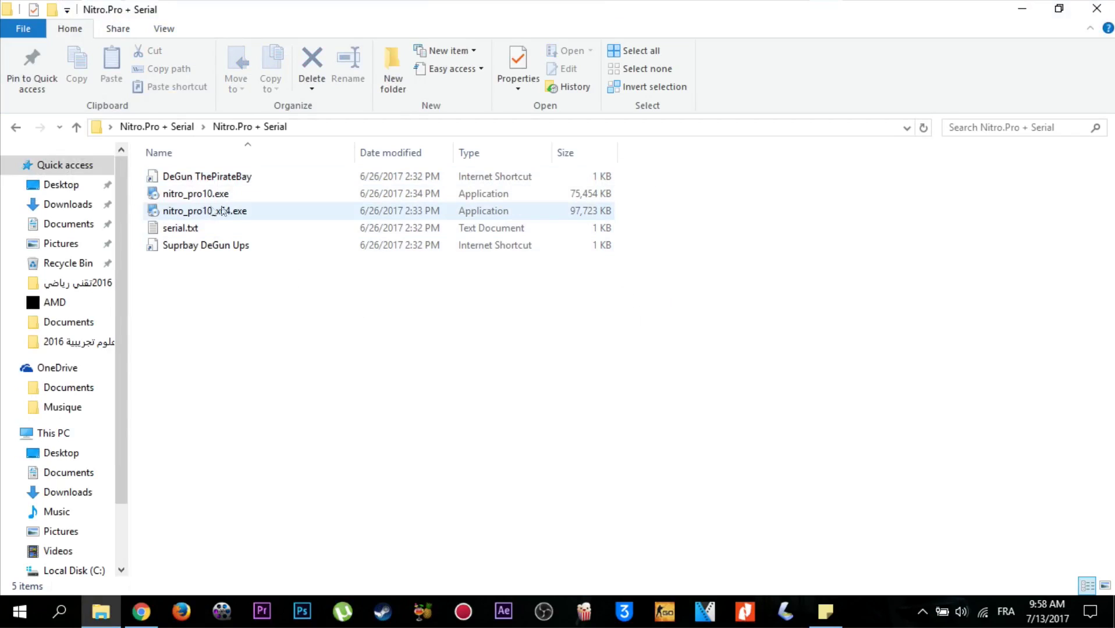
pyautogui.click(277, 218)
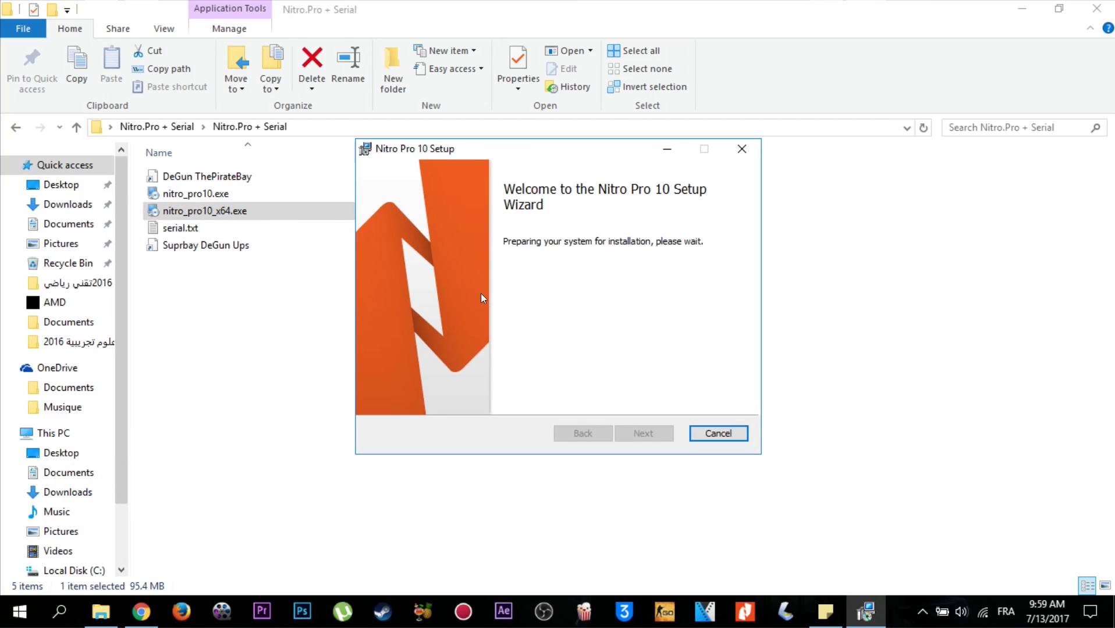
pyautogui.click(643, 432)
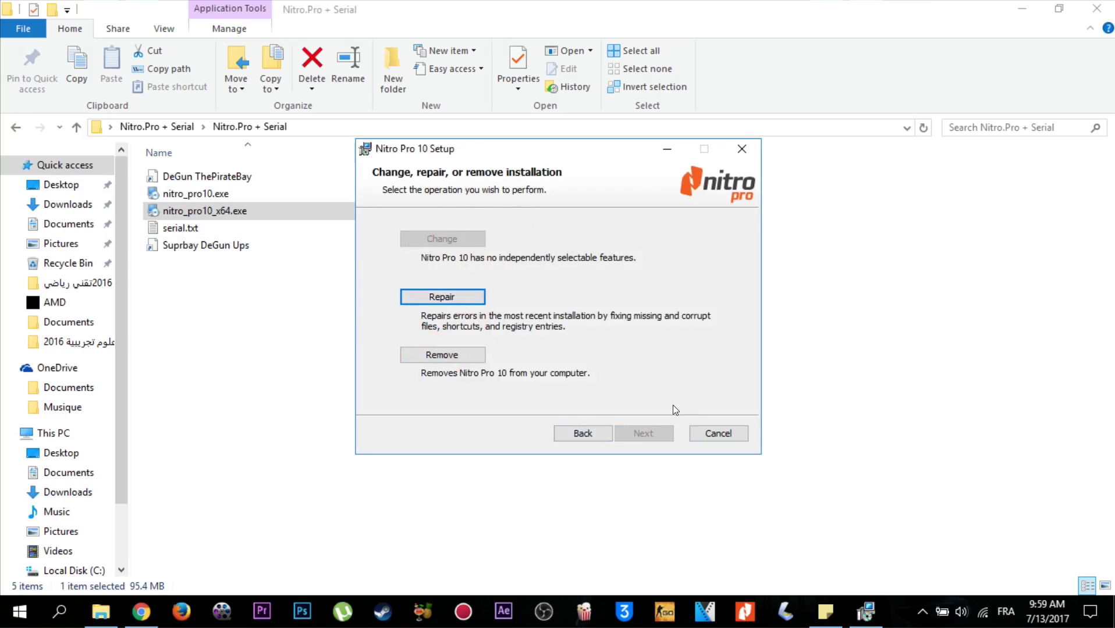
pyautogui.click(727, 434)
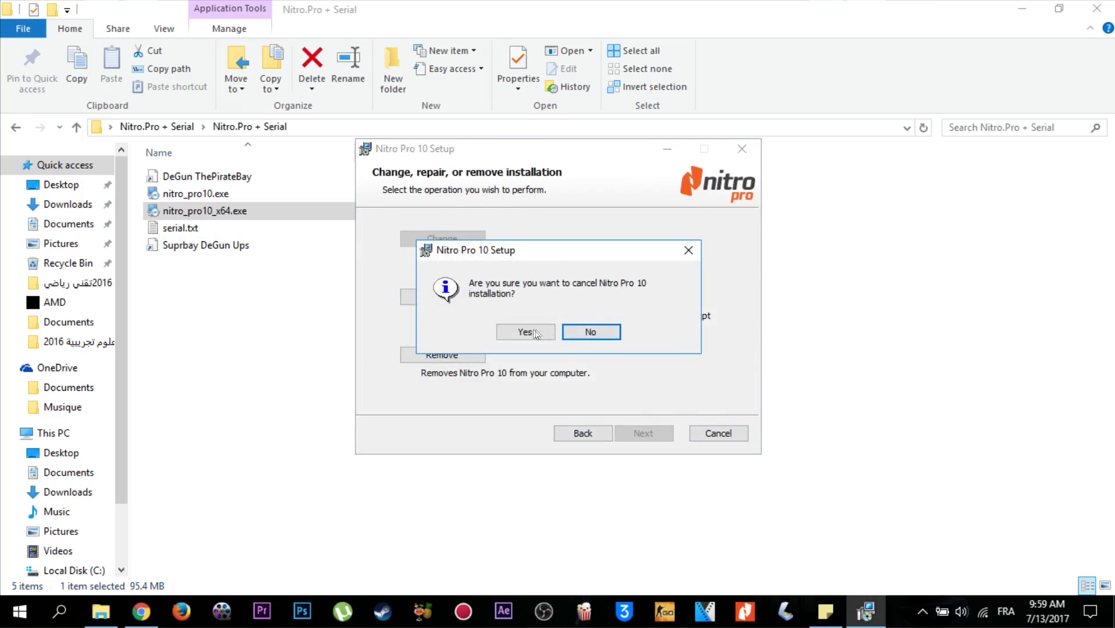
pyautogui.click(536, 332)
pyautogui.click(645, 432)
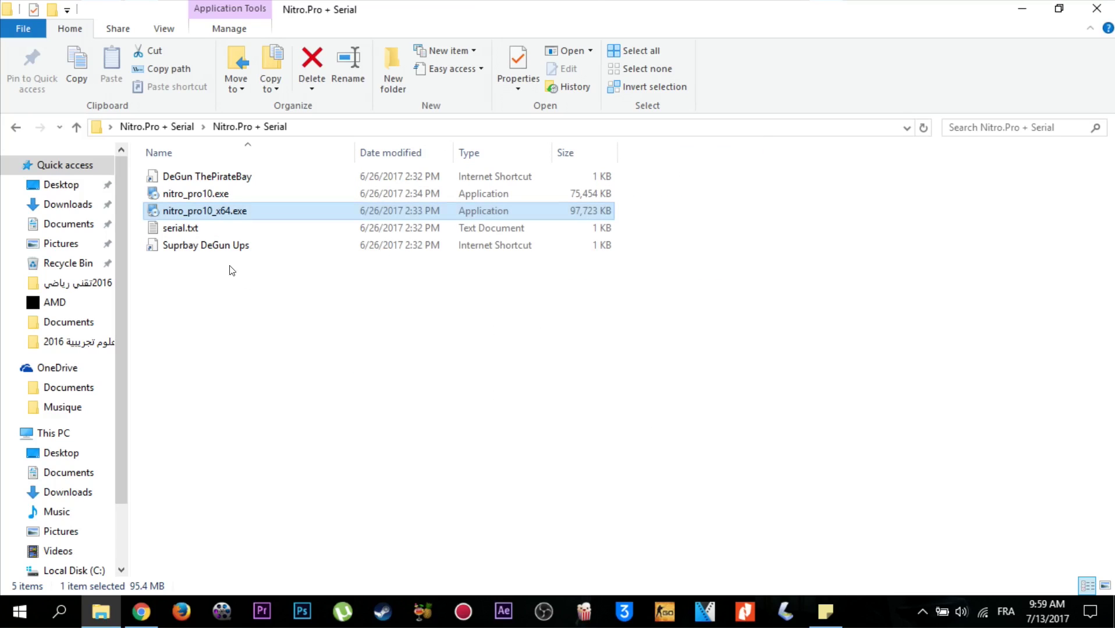
pyautogui.doubleClick(198, 227)
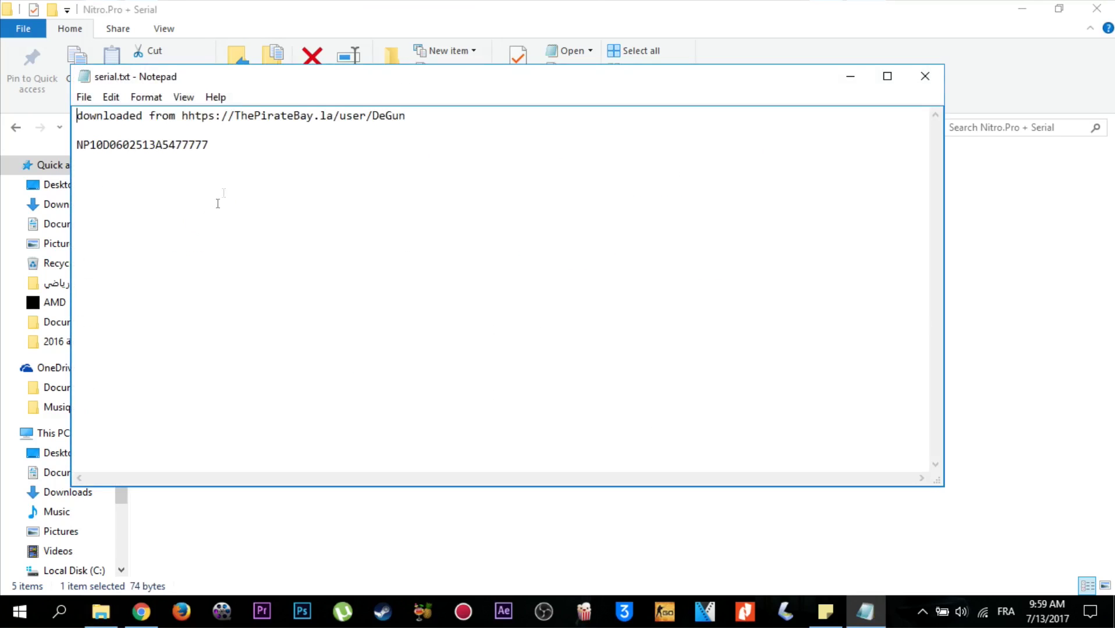
# - Select the serial number in serial.txt, then close the Notepad window
pyautogui.moveTo(226, 141); pyautogui.dragTo(73, 155)
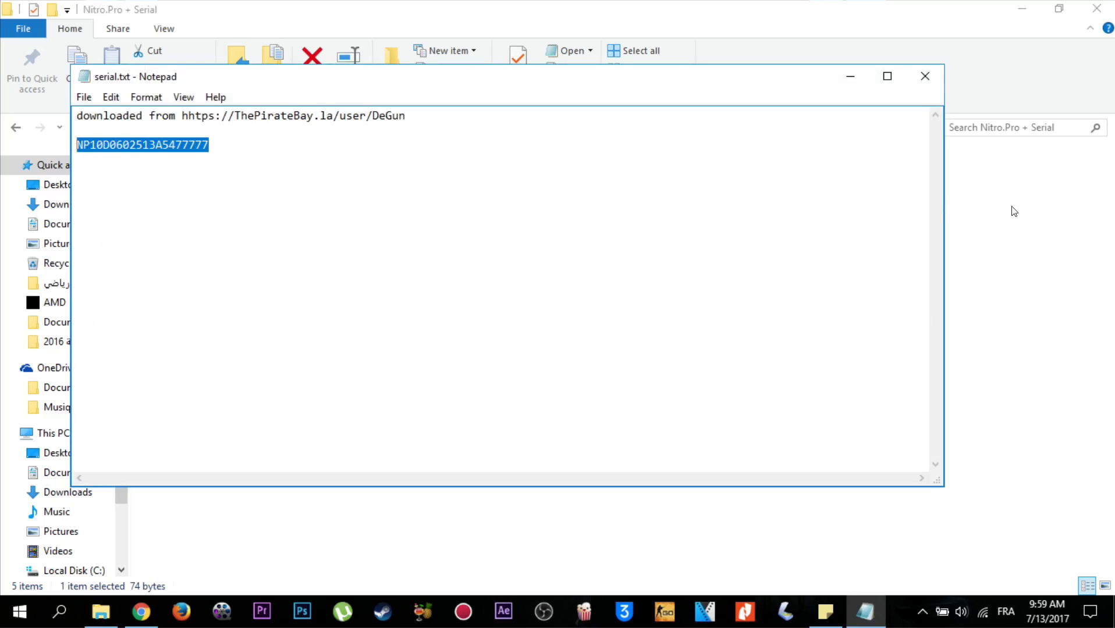
pyautogui.click(969, 302)
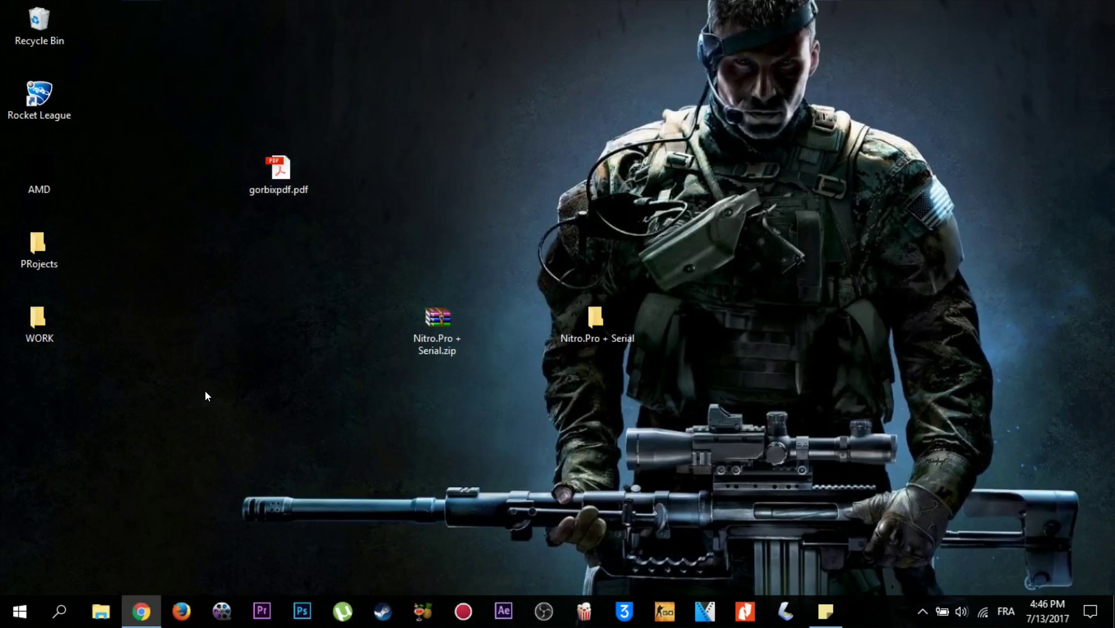
# - View both sideways pages of gorbixpdf.pdf in Acrobat Reader, then close the viewer
pyautogui.doubleClick(292, 184)
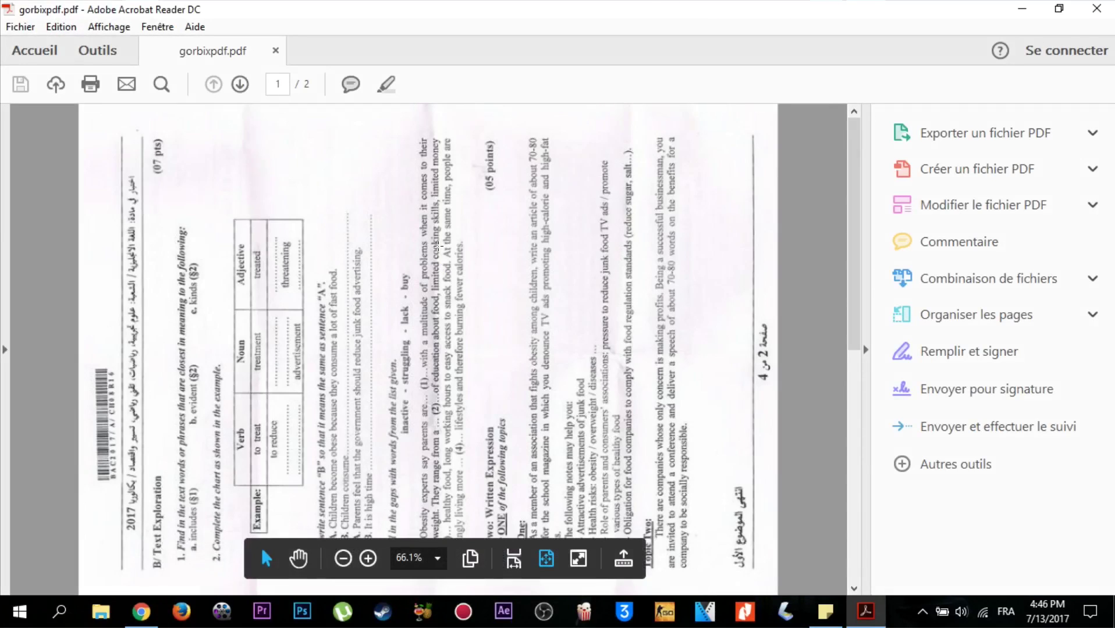
pyautogui.scroll(-5, 397, 316)
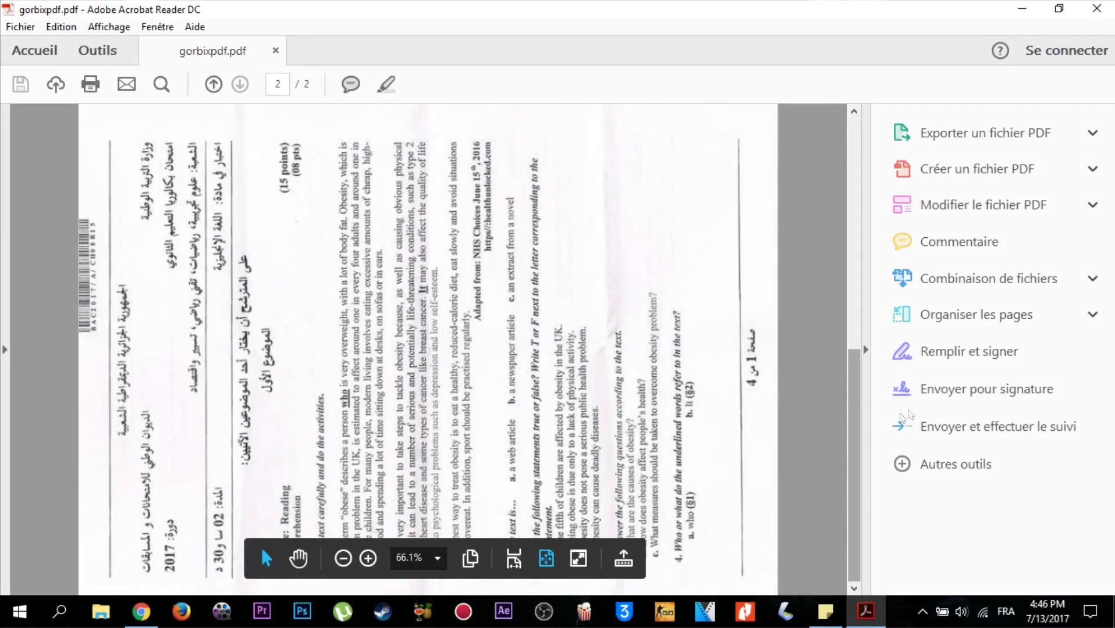
pyautogui.moveTo(858, 421)
pyautogui.mouseDown()
pyautogui.moveTo(858, 205)
pyautogui.moveTo(832, 431)
pyautogui.mouseUp()
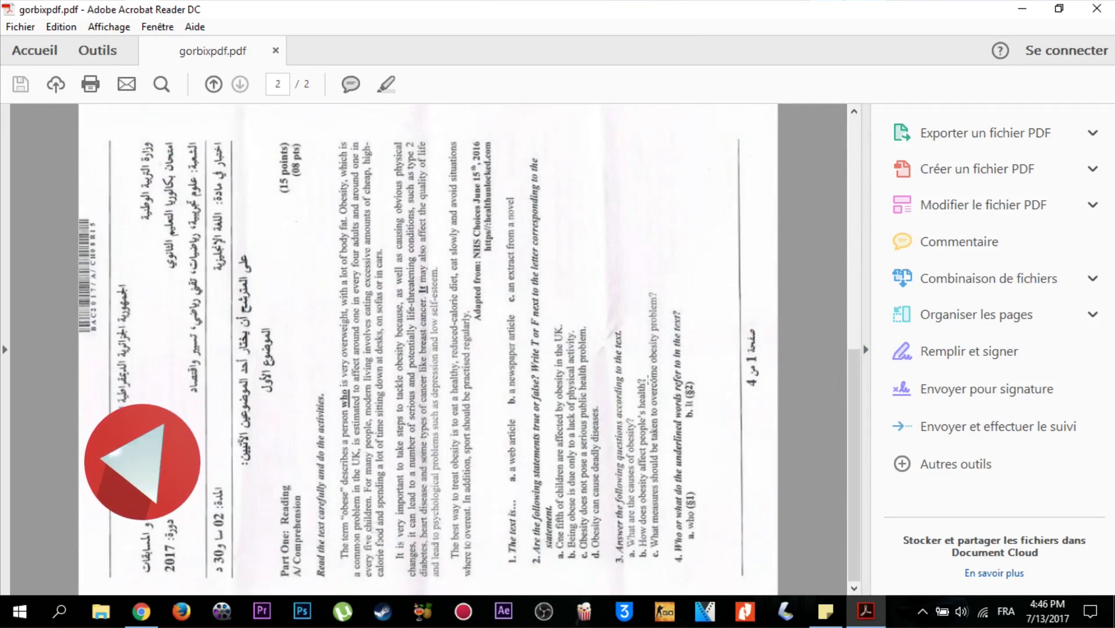
pyautogui.click(1096, 7)
# - Open gorbixpdf.pdf with Edit with Nitro Pro 10, rotate the sideways pages upright, and close Nitro
pyautogui.rightClick(277, 170)
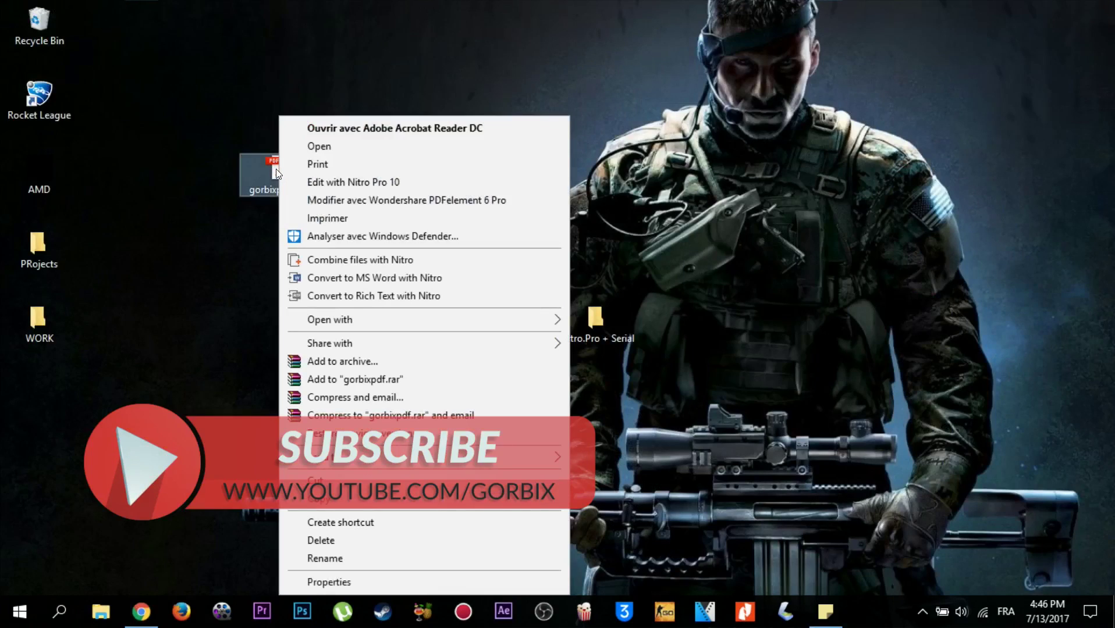
pyautogui.click(316, 182)
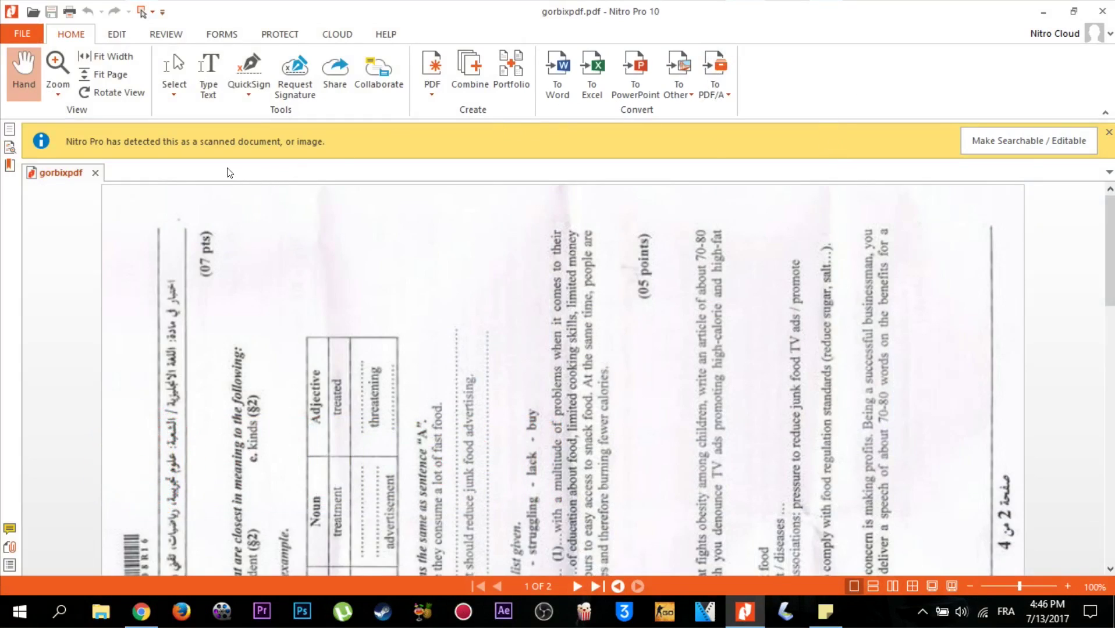
pyautogui.scroll(-1, 410, 193)
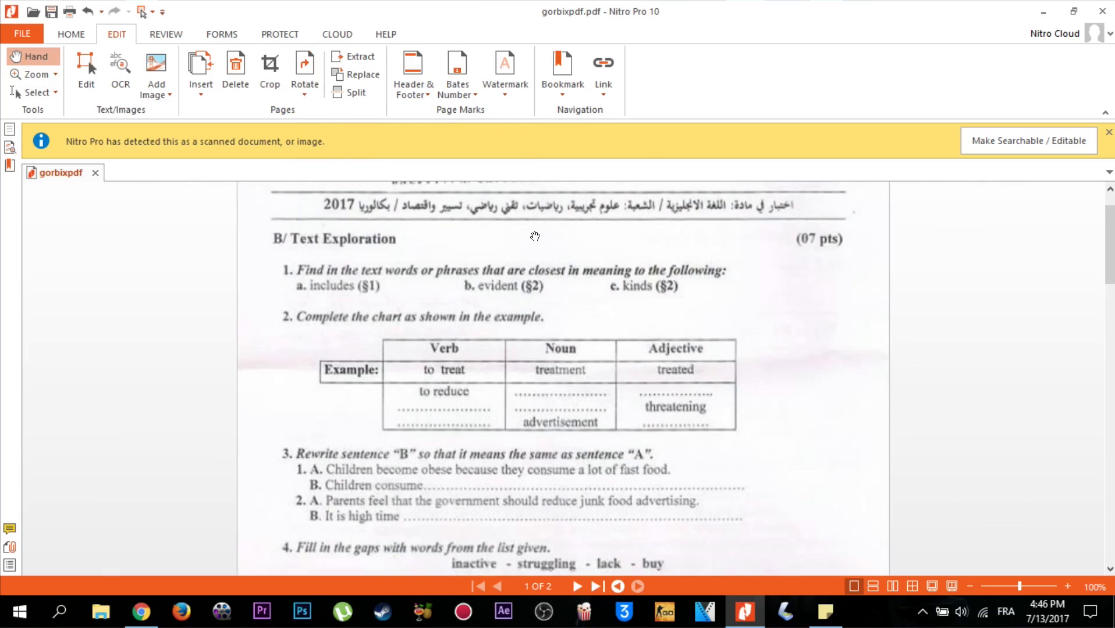
pyautogui.scroll(-2, 533, 234)
pyautogui.scroll(-5, 533, 234)
pyautogui.scroll(-4, 533, 234)
pyautogui.scroll(-5, 533, 234)
pyautogui.scroll(-1, 533, 234)
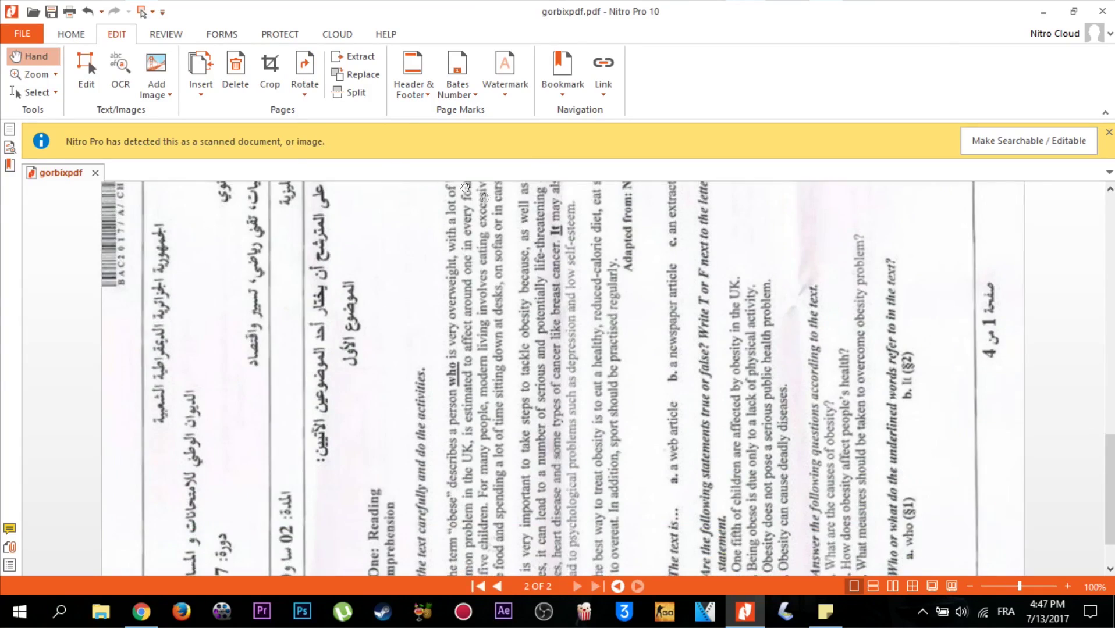
pyautogui.click(307, 70)
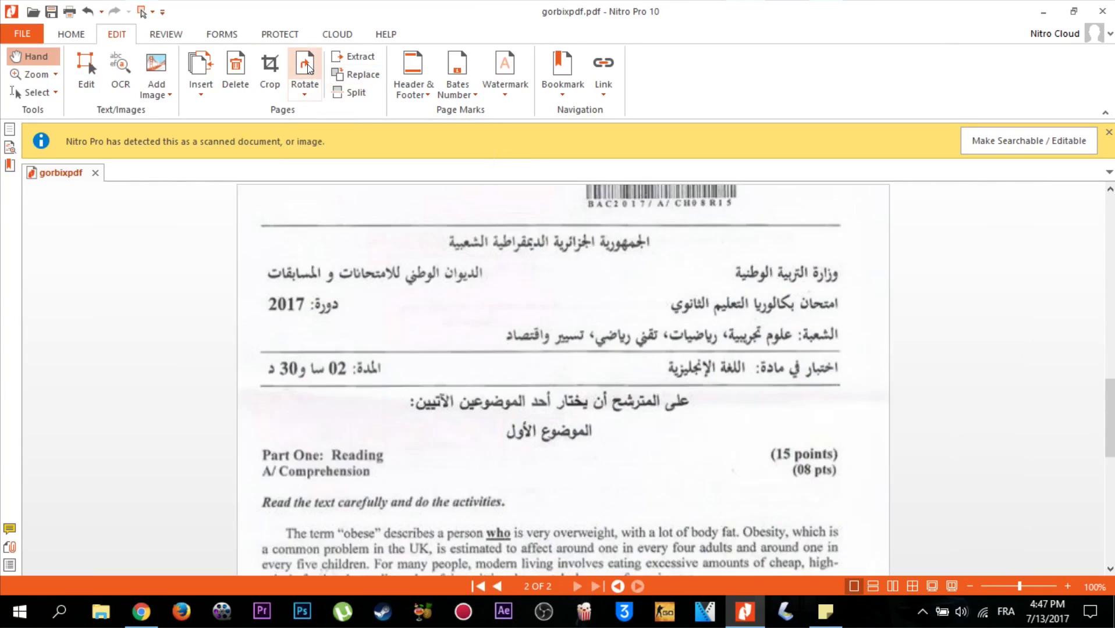
pyautogui.scroll(-1, 642, 337)
pyautogui.scroll(-6, 642, 337)
pyautogui.scroll(-8, 642, 337)
pyautogui.scroll(6, 642, 337)
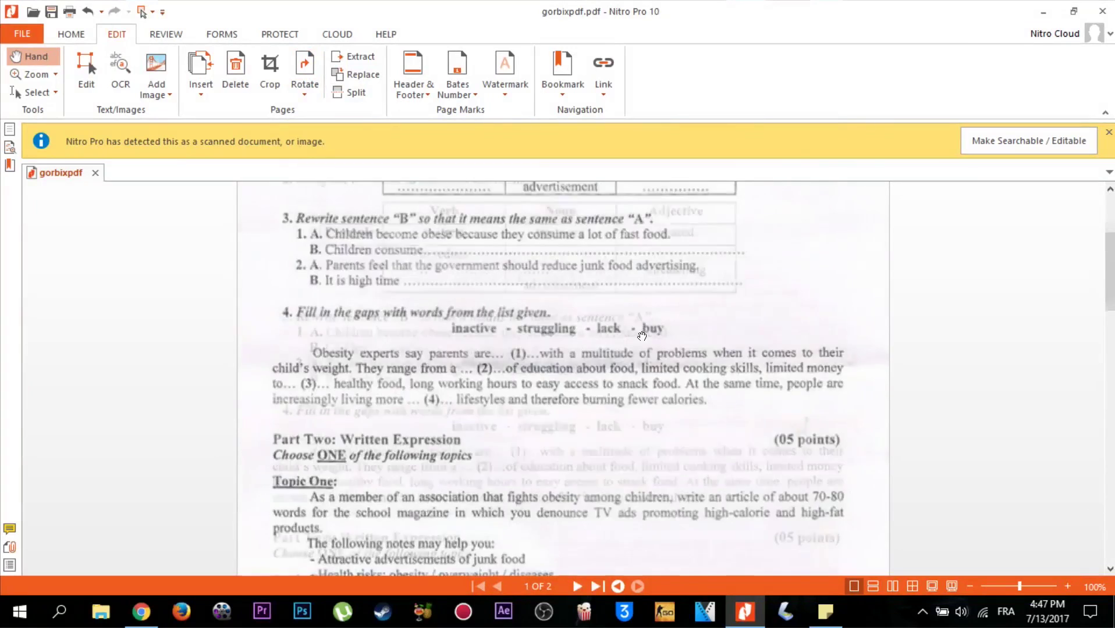
pyautogui.scroll(4, 641, 337)
pyautogui.scroll(3, 638, 335)
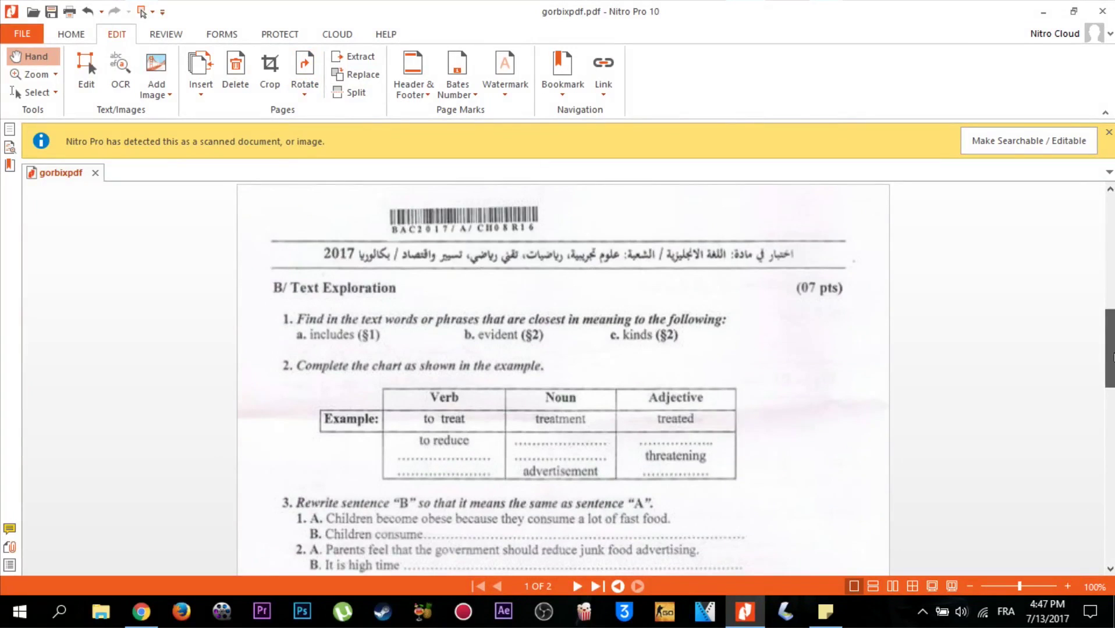
pyautogui.moveTo(1112, 243); pyautogui.dragTo(1111, 348)
pyautogui.scroll(5, 413, 261)
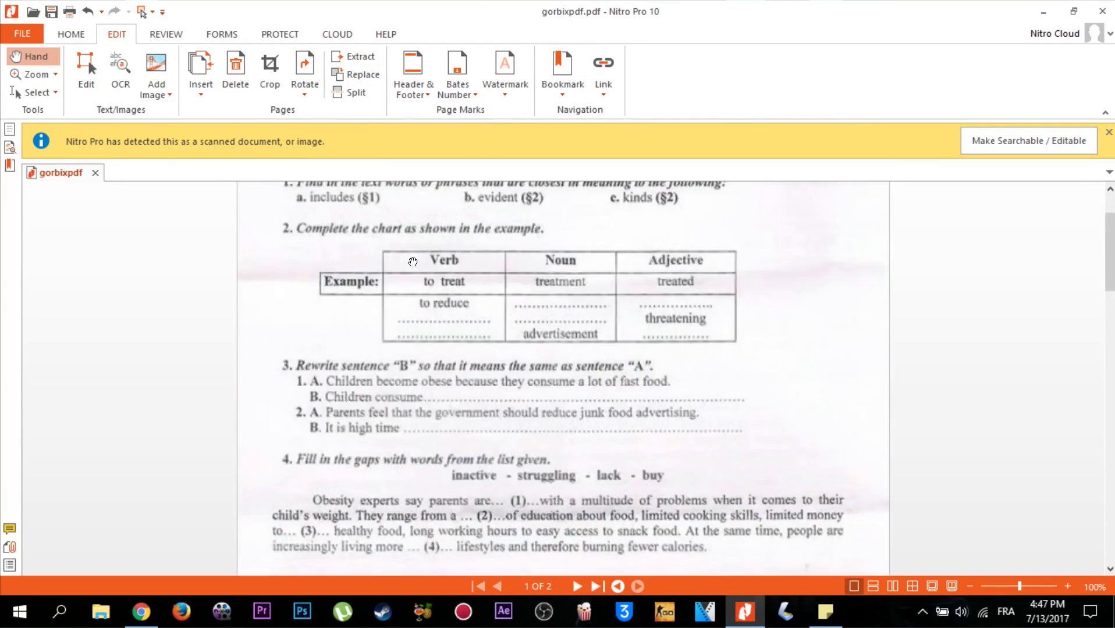
pyautogui.scroll(3, 340, 199)
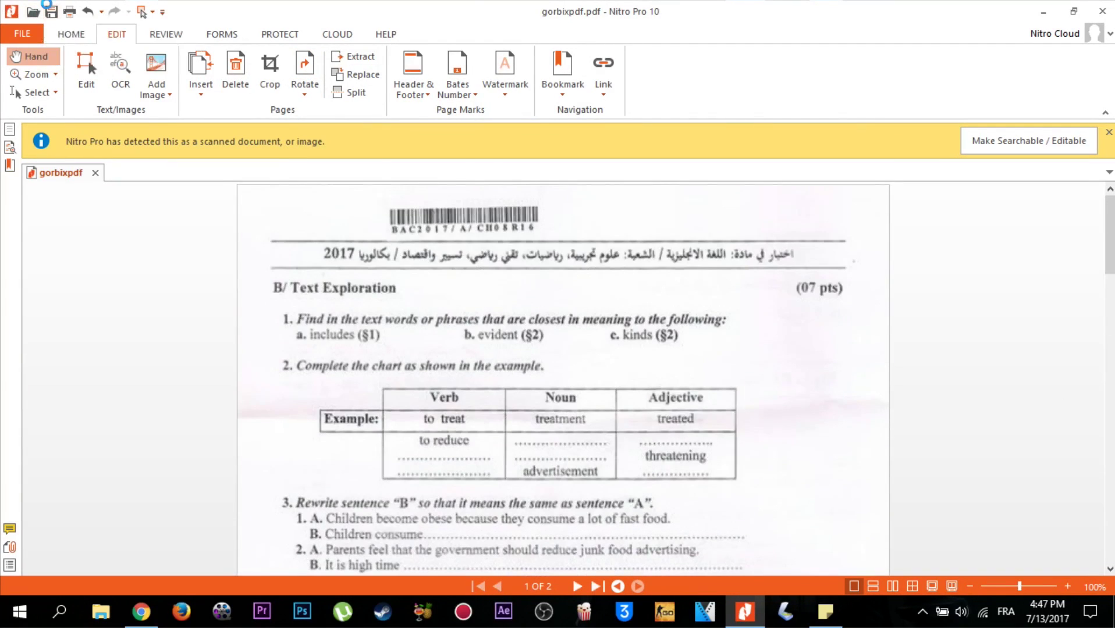
pyautogui.click(1102, 12)
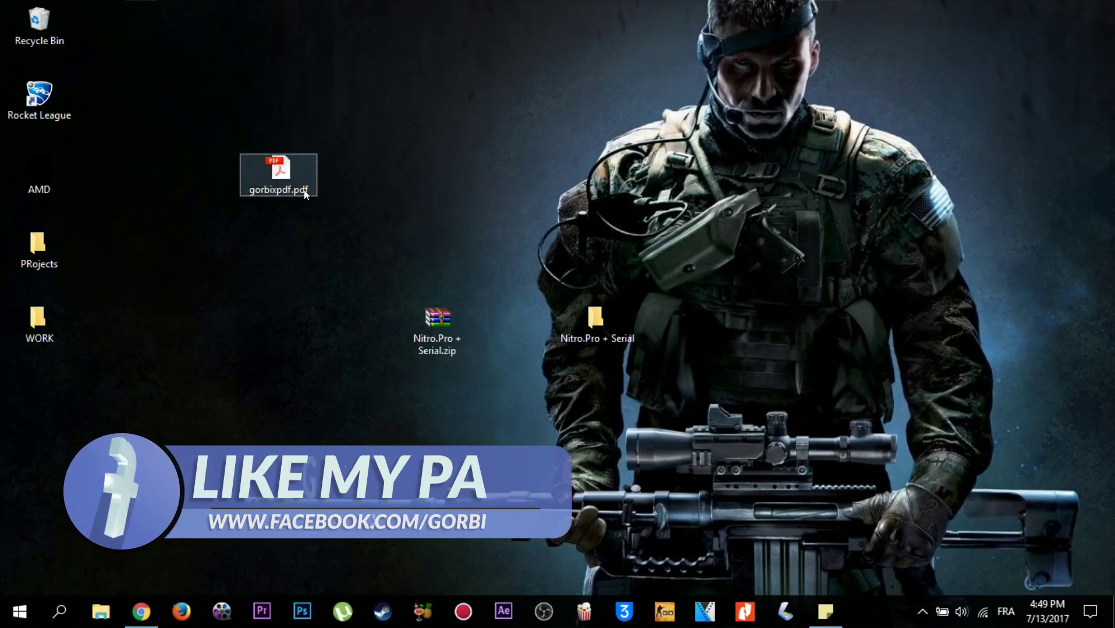
# - Open gorbixpdf.pdf in Acrobat Reader to confirm pages 1 and 2 display upright
pyautogui.doubleClick(286, 181)
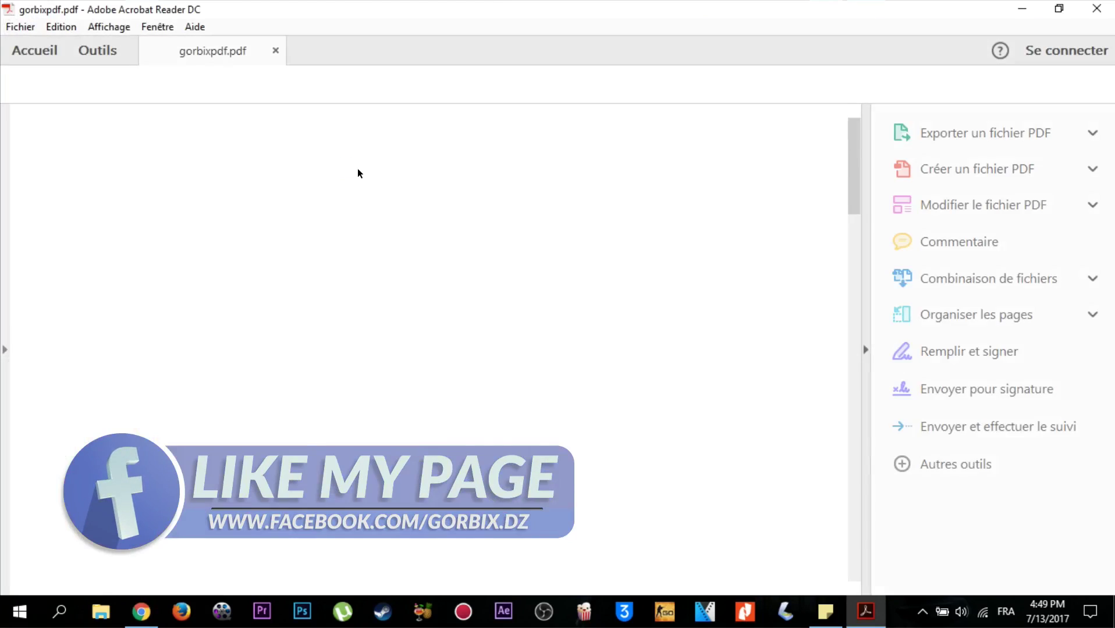
pyautogui.scroll(-3, 392, 179)
pyautogui.scroll(-3, 426, 182)
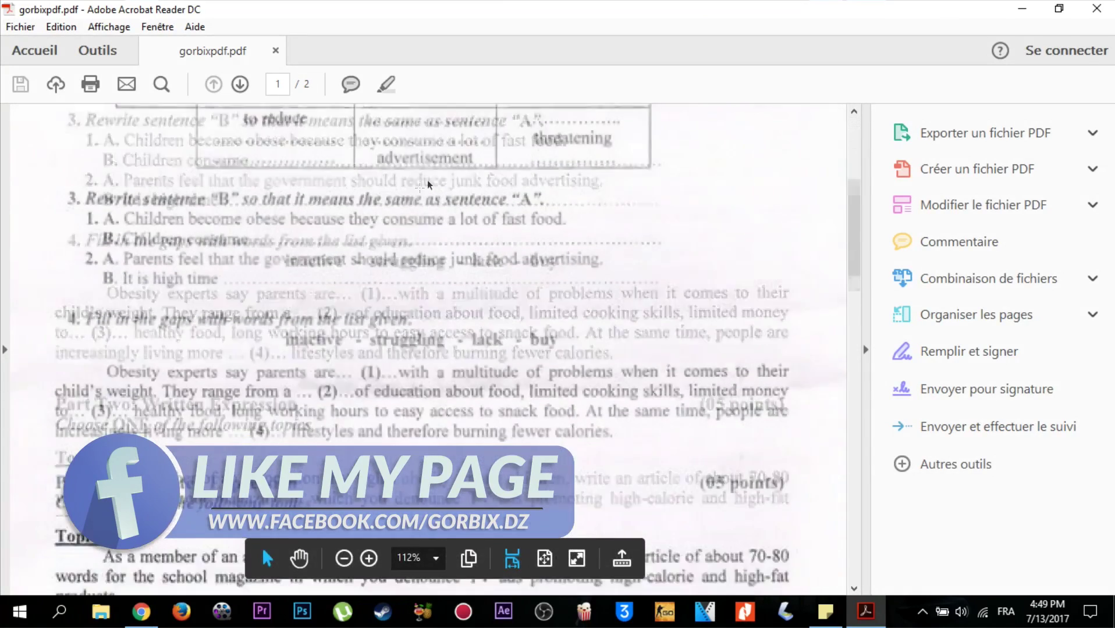
pyautogui.scroll(-4, 427, 179)
pyautogui.scroll(-5, 422, 190)
pyautogui.scroll(-5, 419, 195)
pyautogui.scroll(-5, 419, 195)
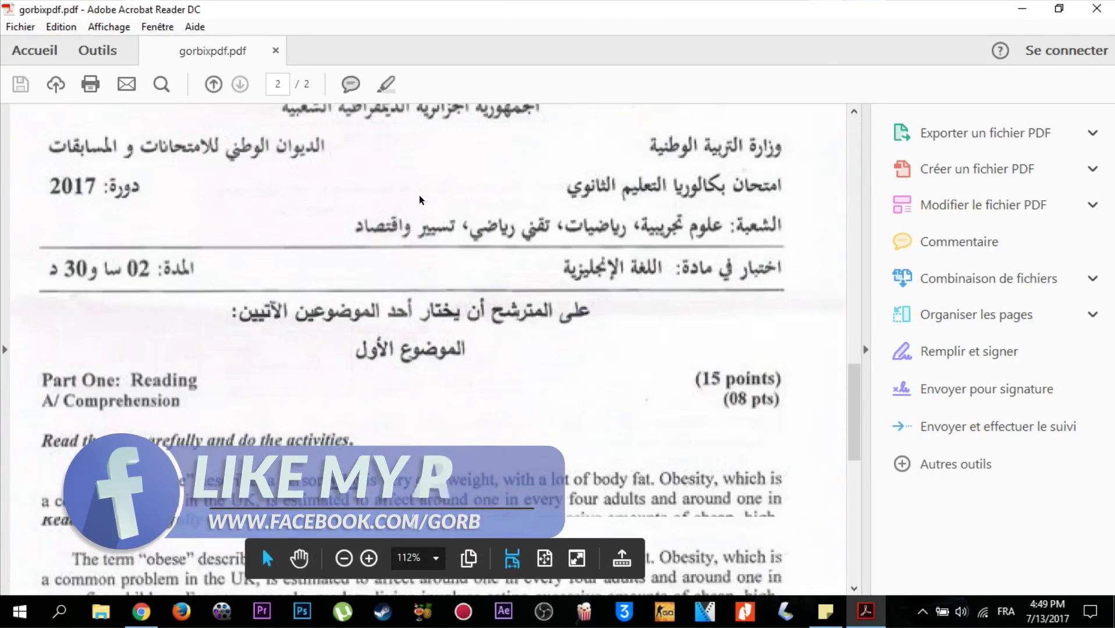
pyautogui.scroll(-3, 419, 195)
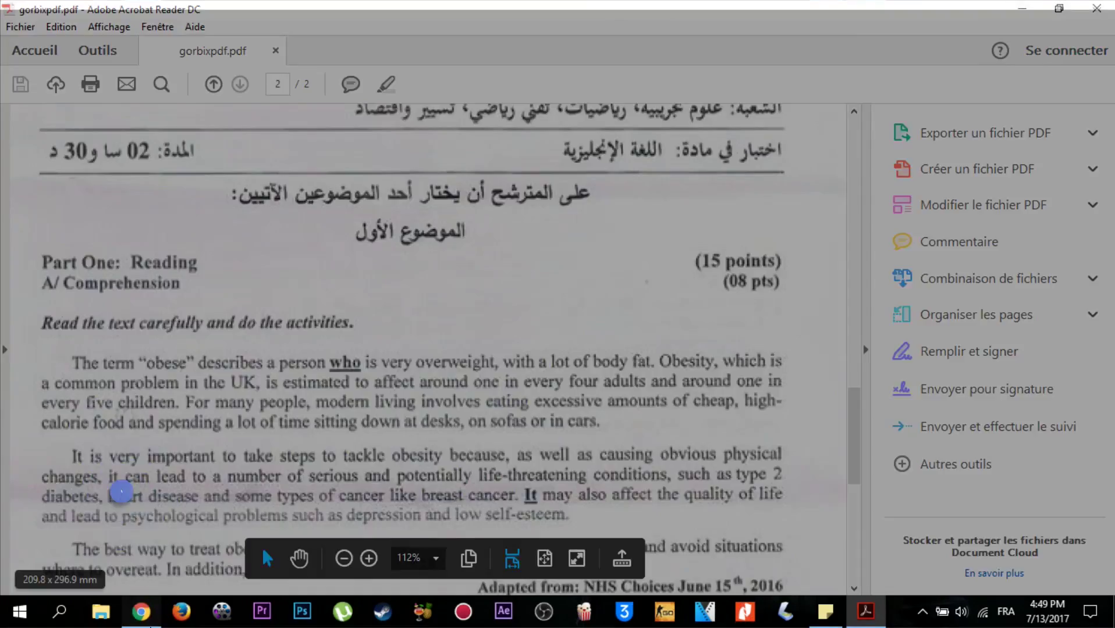